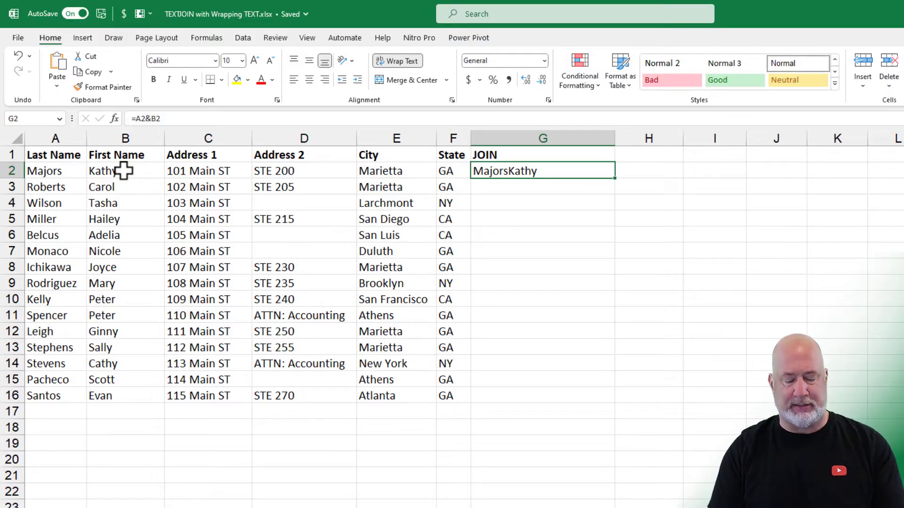
# - Edit the formula in G2 to =A2&" "&B2 so a space separates the last and first names
pyautogui.press('F2')
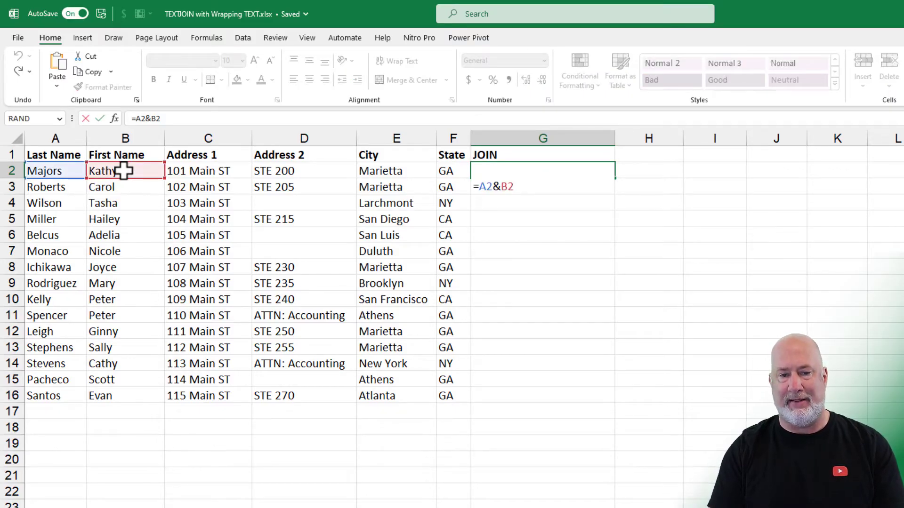
pyautogui.press('Left')
pyautogui.press('Left')
pyautogui.write('" ')
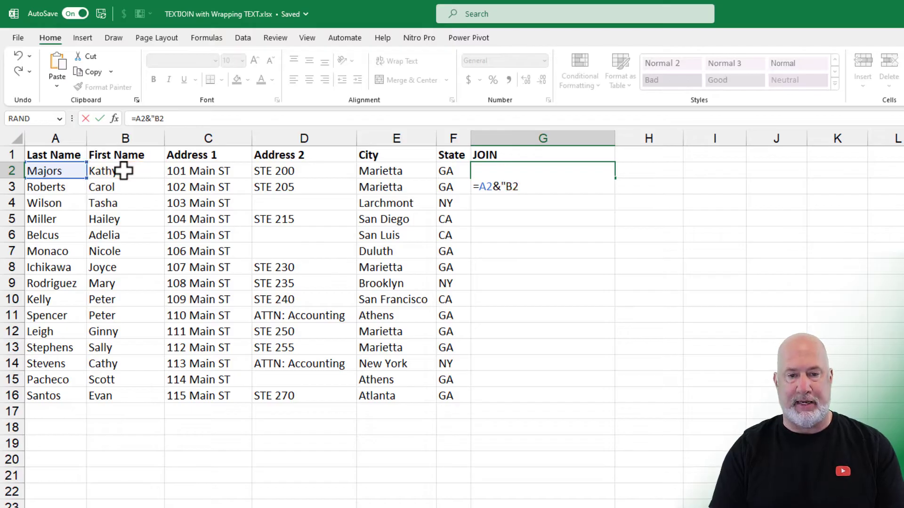
pyautogui.write('"')
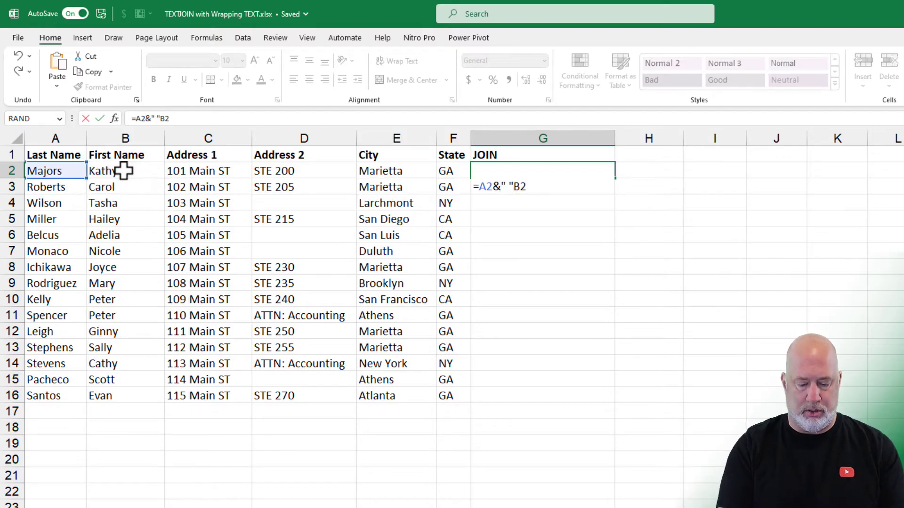
pyautogui.write('&')
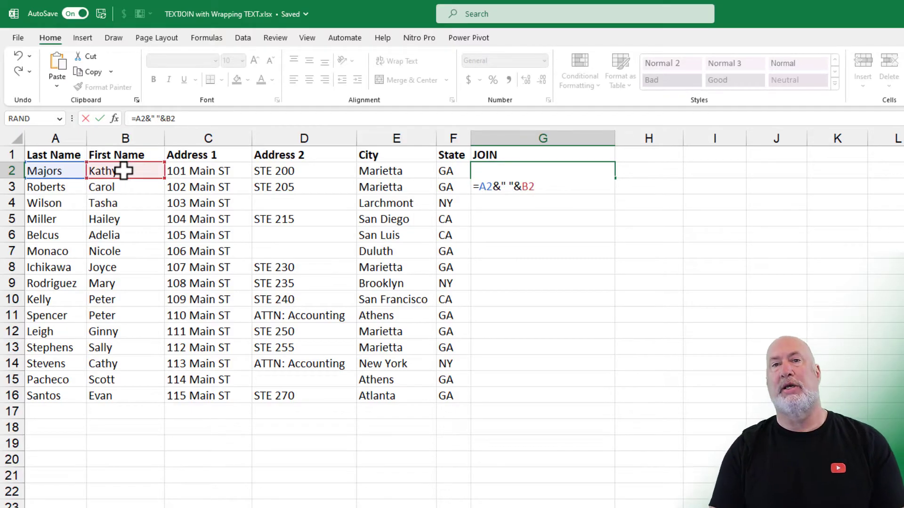
pyautogui.press('Return')
pyautogui.press('Up')
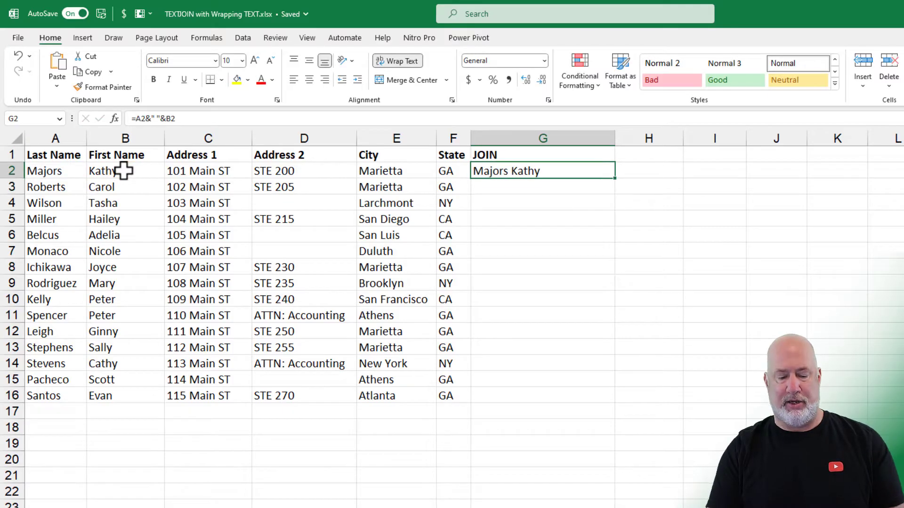
# - Add a comma before the space in the G2 formula, making it =A2&", "&B2
pyautogui.press('F2')
pyautogui.press('Left')
pyautogui.press('Left')
pyautogui.press('Left')
pyautogui.press('Left')
pyautogui.press('Left')
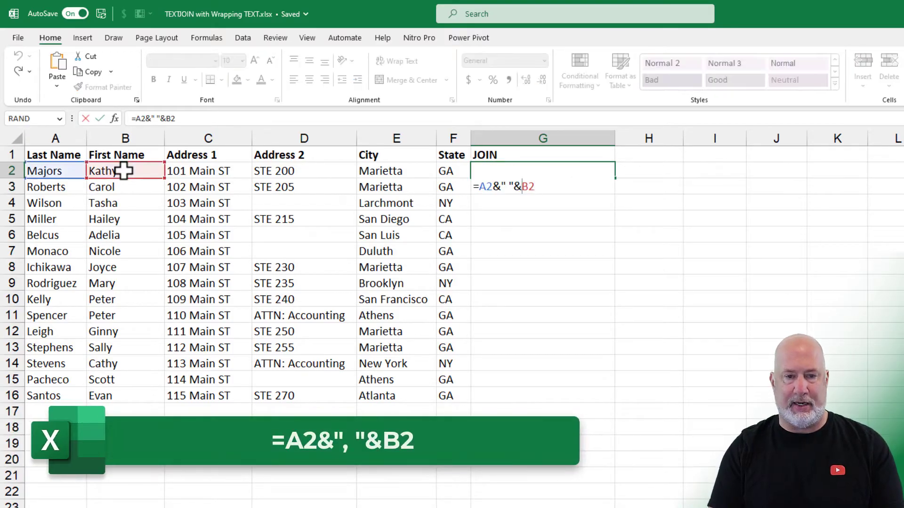
pyautogui.write(',')
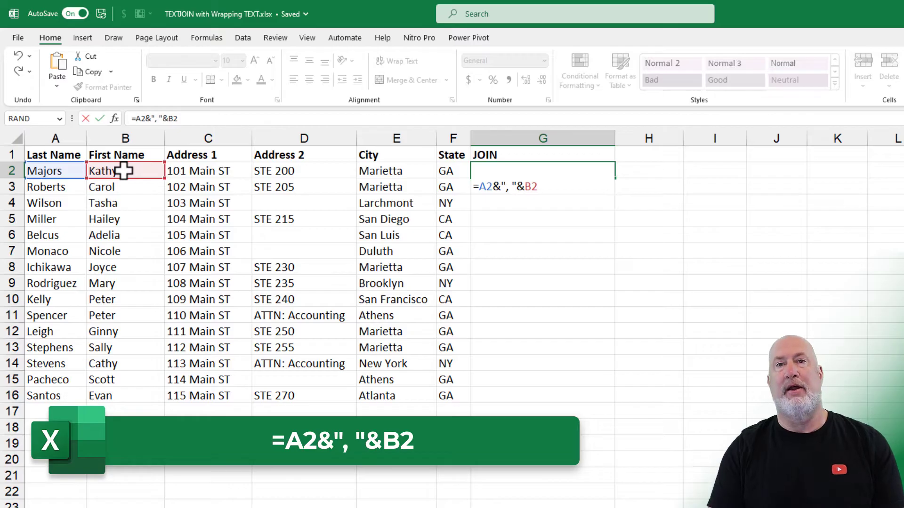
pyautogui.hotkey('ctrl', 'Return')
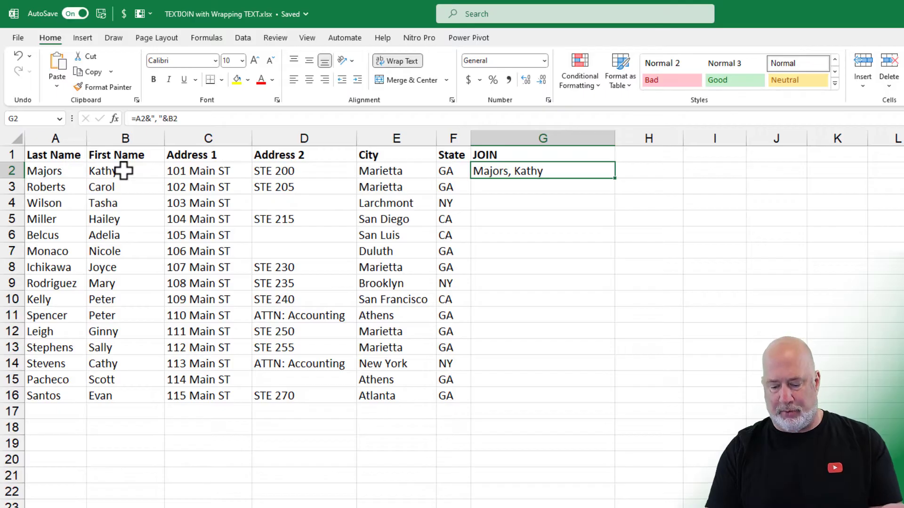
# - Clear cell G2 and enter =CONCAT(A2,B2) to join the last and first names
pyautogui.press('Delete')
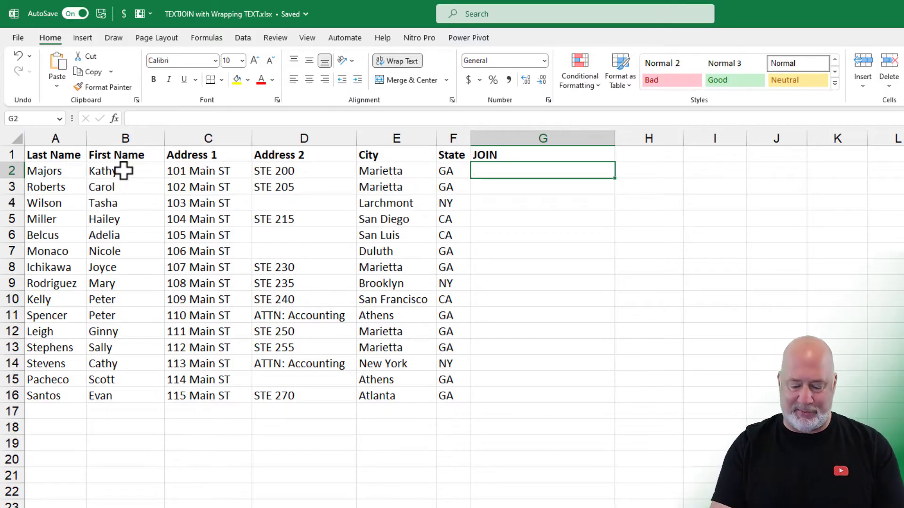
pyautogui.write('=con')
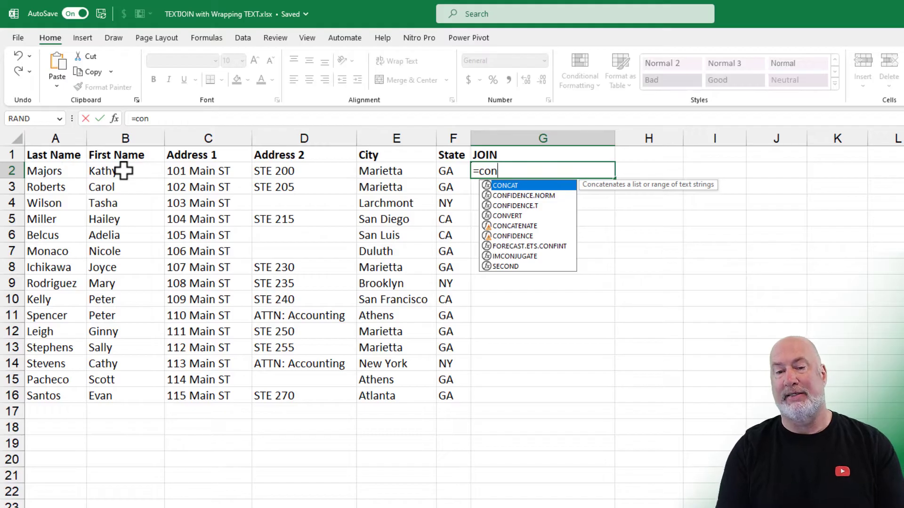
pyautogui.press('Tab')
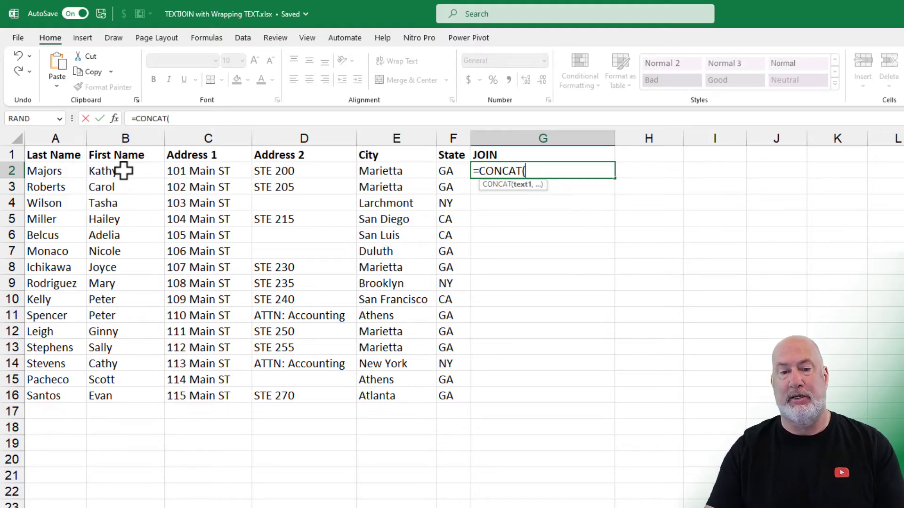
pyautogui.click(39, 170)
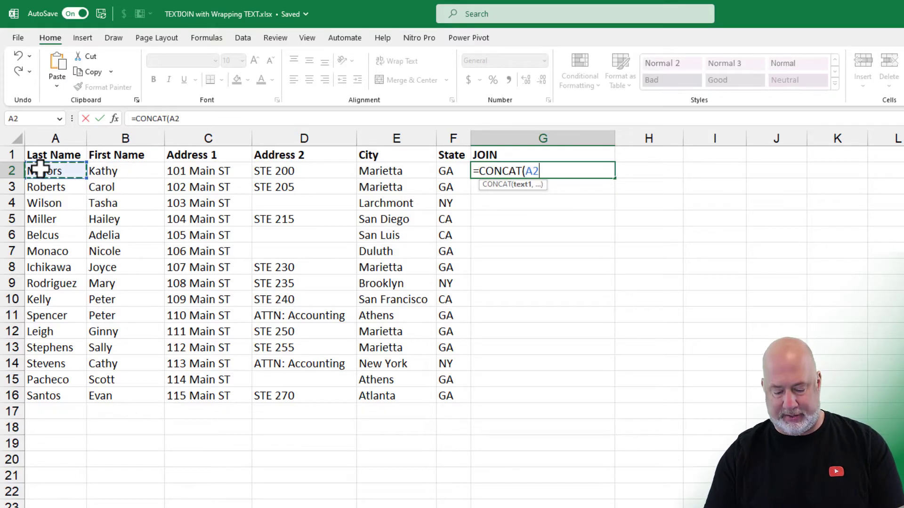
pyautogui.write(',')
pyautogui.click(106, 170)
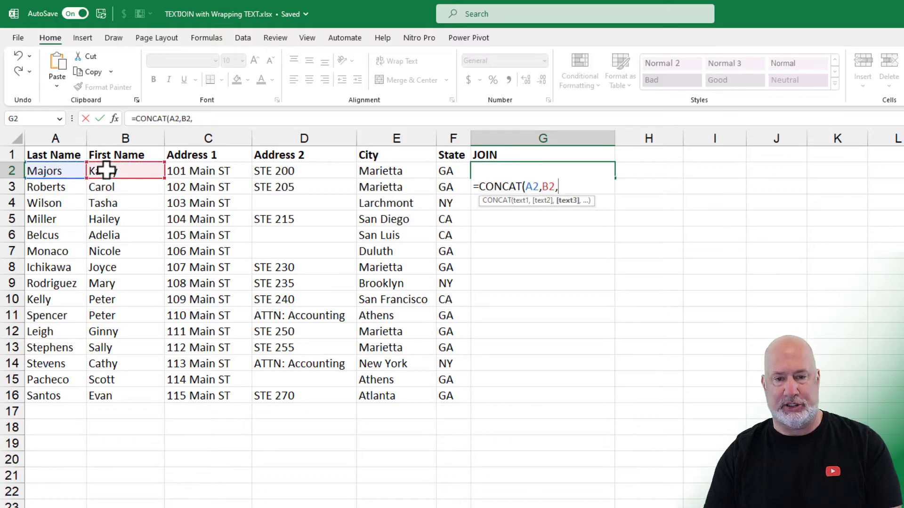
pyautogui.press('BackSpace')
pyautogui.write(')')
pyautogui.press('Return')
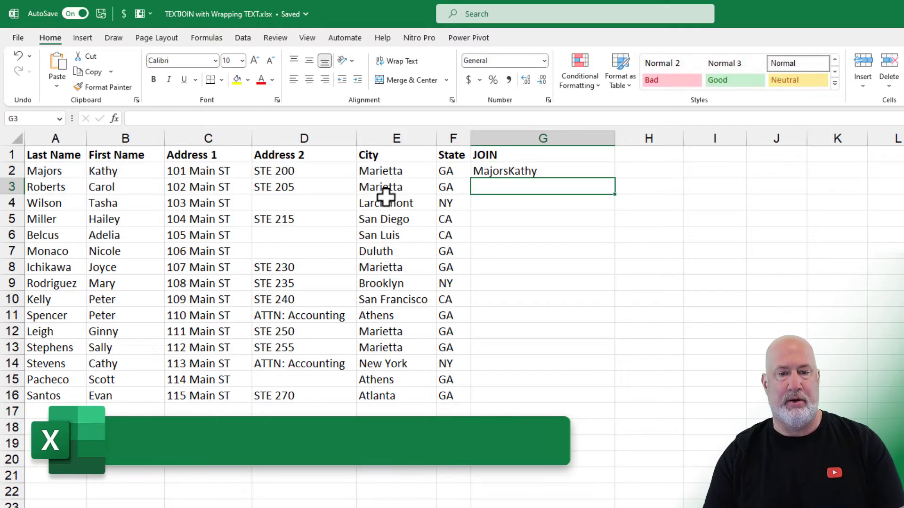
# - Clear G2 and enter =TEXTJOIN(",",TRUE,A2:F2) to join the whole record with commas, ignoring empty cells
pyautogui.click(487, 173)
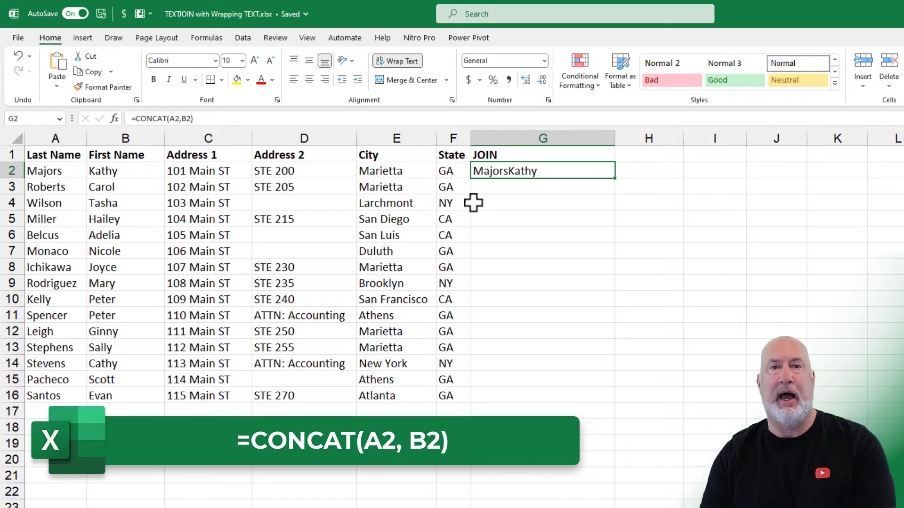
pyautogui.press('Delete')
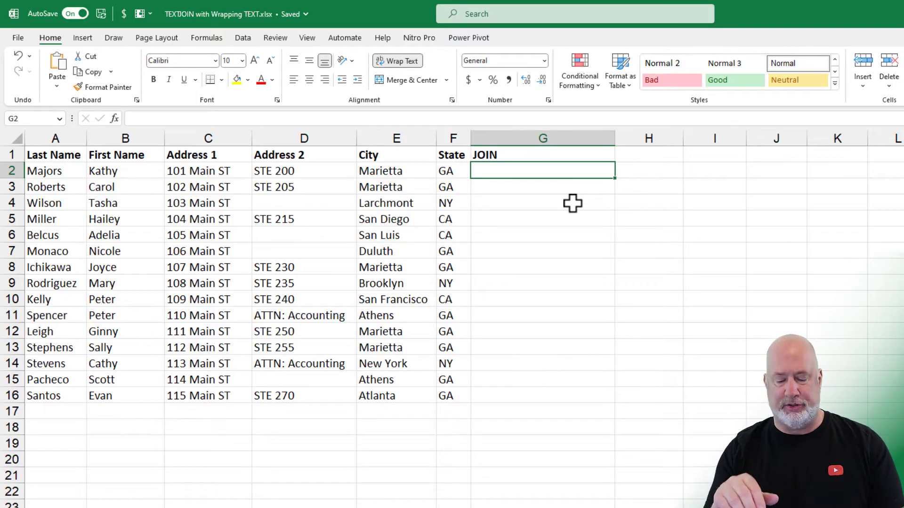
pyautogui.write('=')
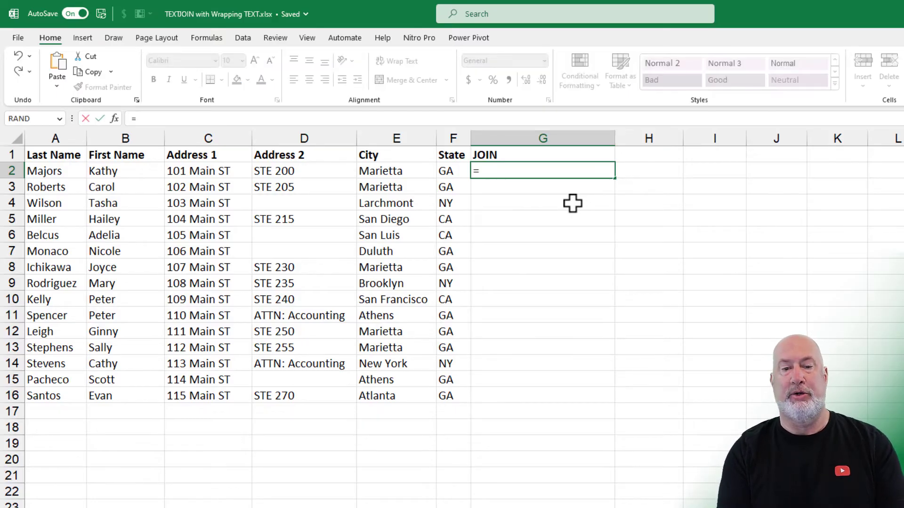
pyautogui.write('textjo')
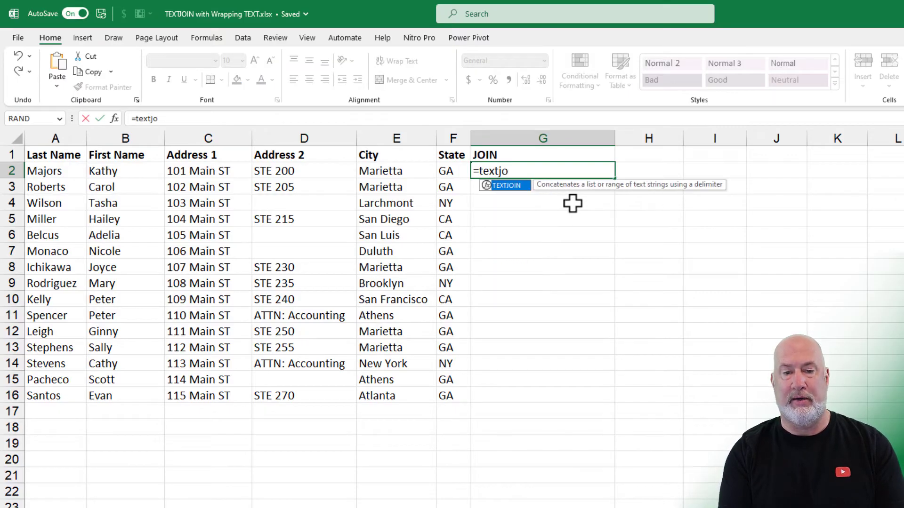
pyautogui.write('in')
pyautogui.press('Tab')
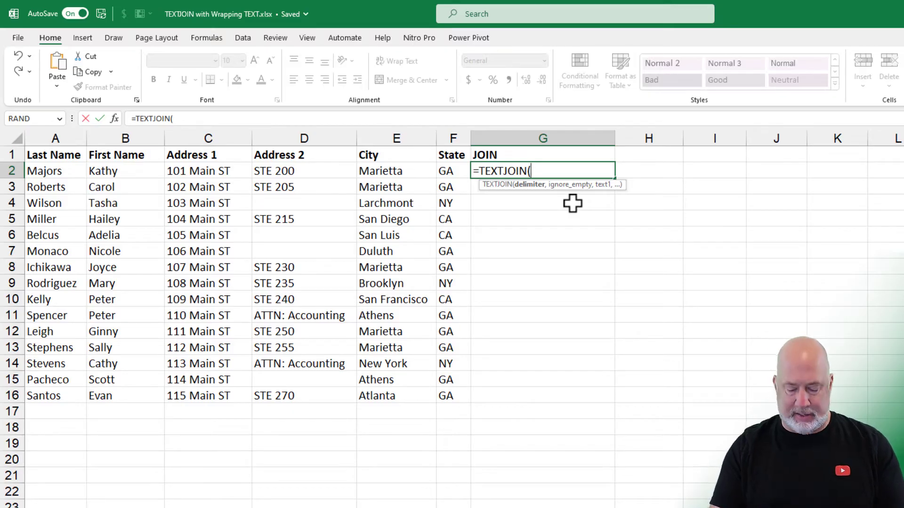
pyautogui.write('",')
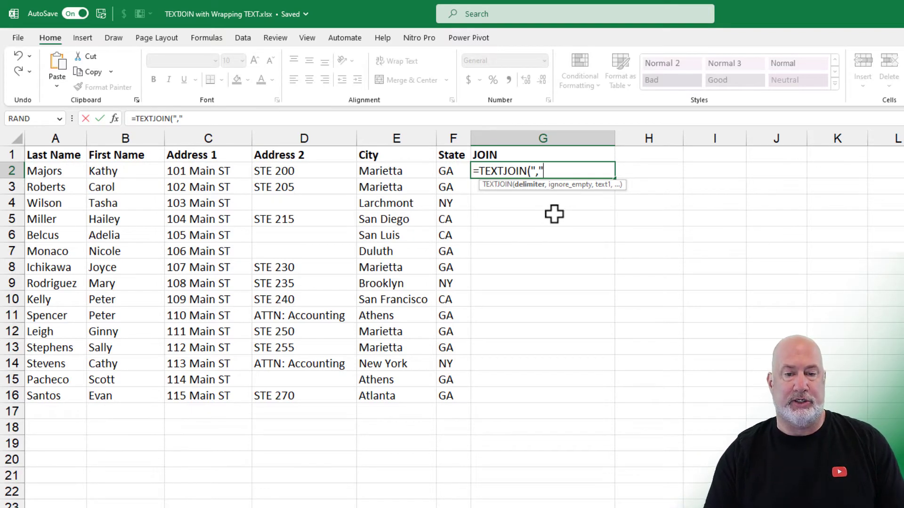
pyautogui.write(',')
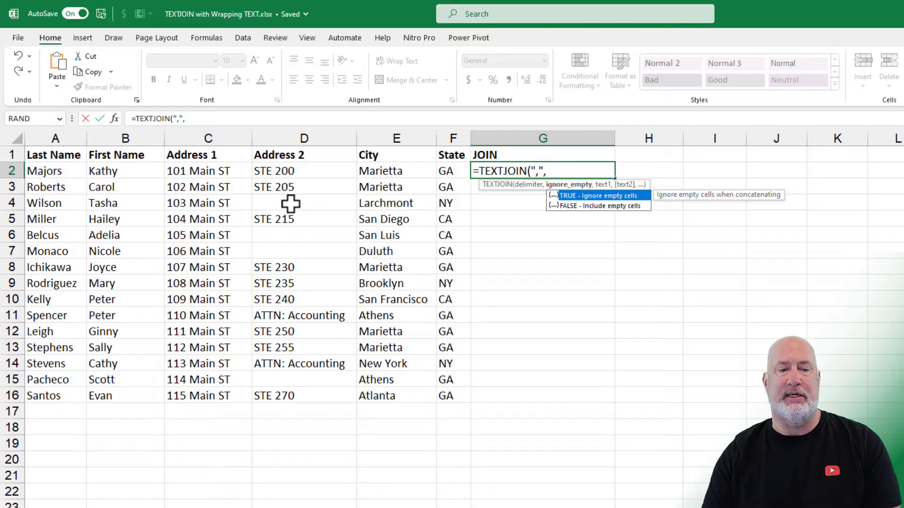
pyautogui.doubleClick(597, 196)
pyautogui.write(',')
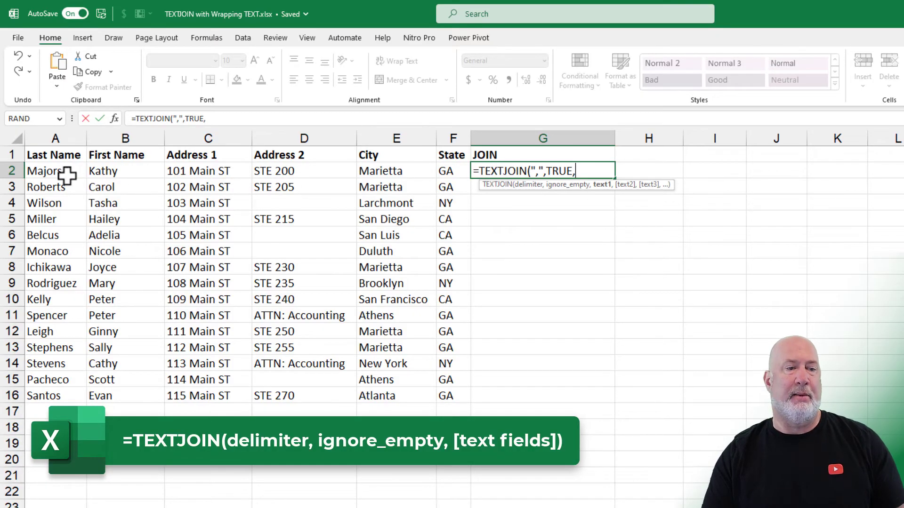
pyautogui.moveTo(56, 174); pyautogui.dragTo(440, 172)
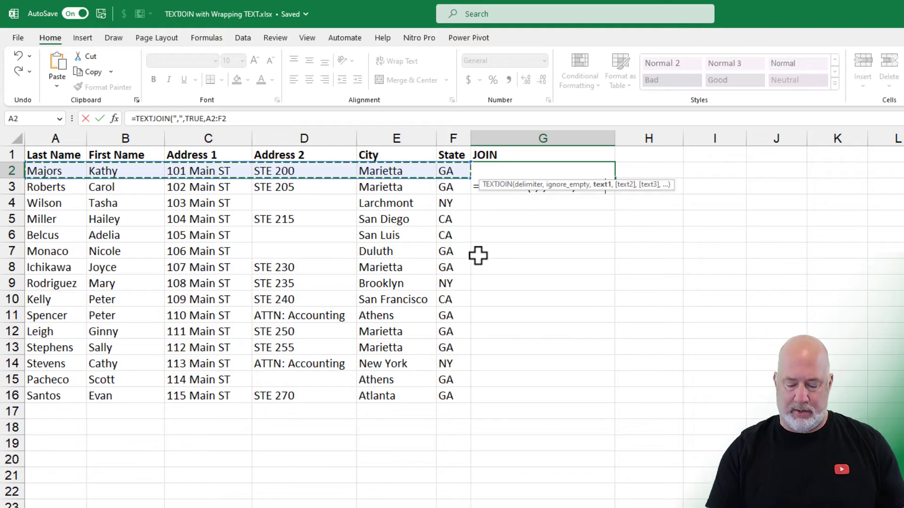
pyautogui.write(')')
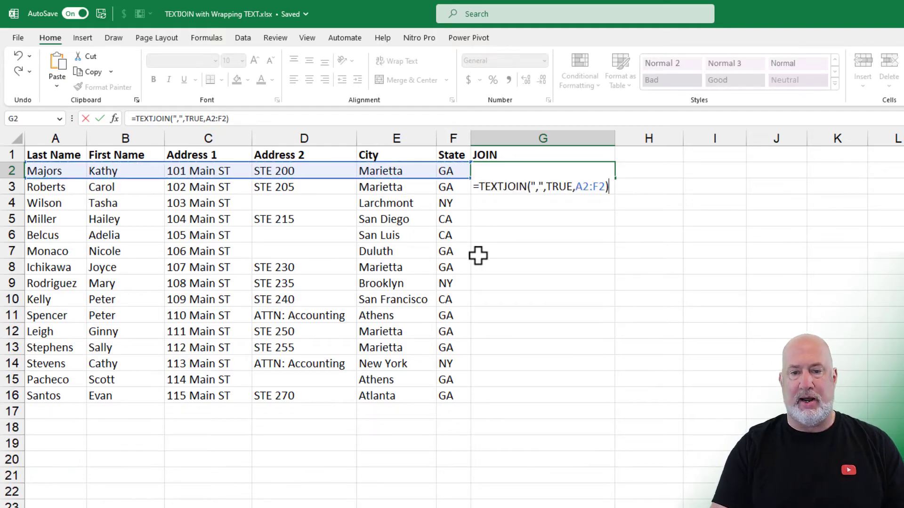
pyautogui.press('Return')
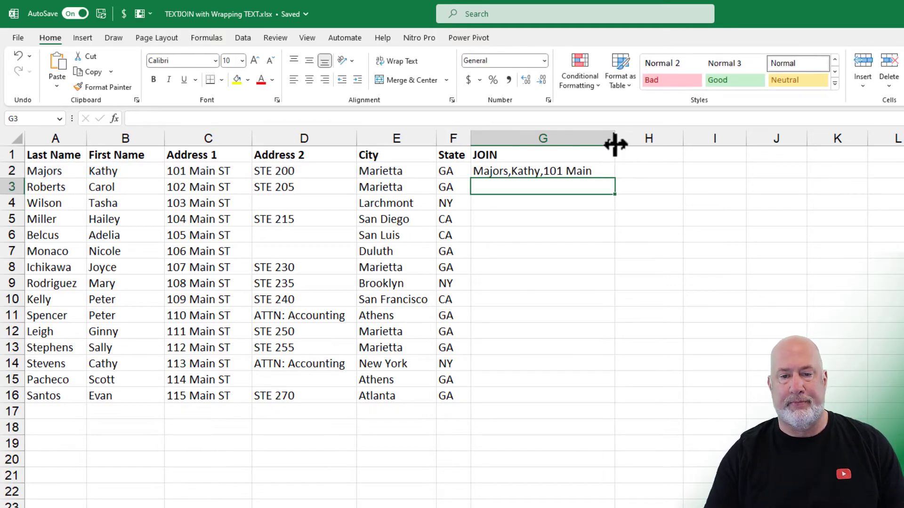
# - Widen column G to fit the joined text and fill the G2 formula down through G16
pyautogui.moveTo(616, 143); pyautogui.dragTo(776, 142)
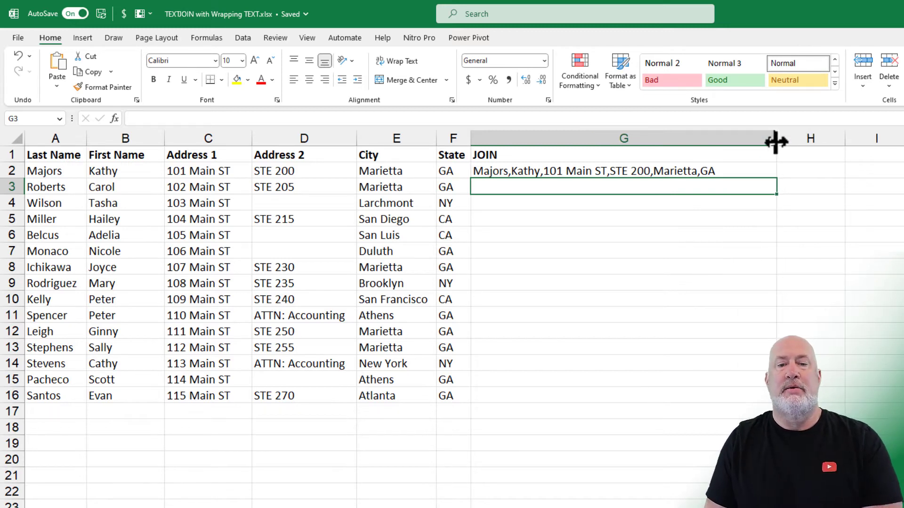
pyautogui.click(700, 166)
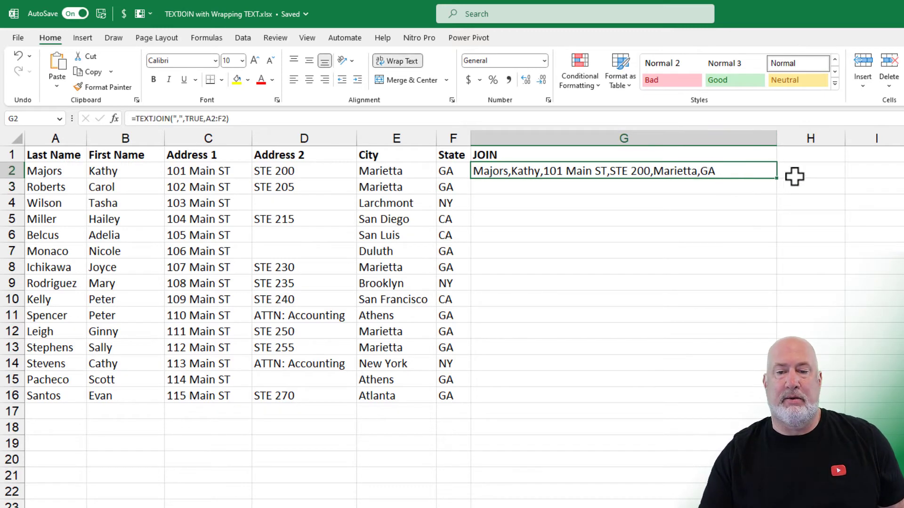
pyautogui.doubleClick(779, 178)
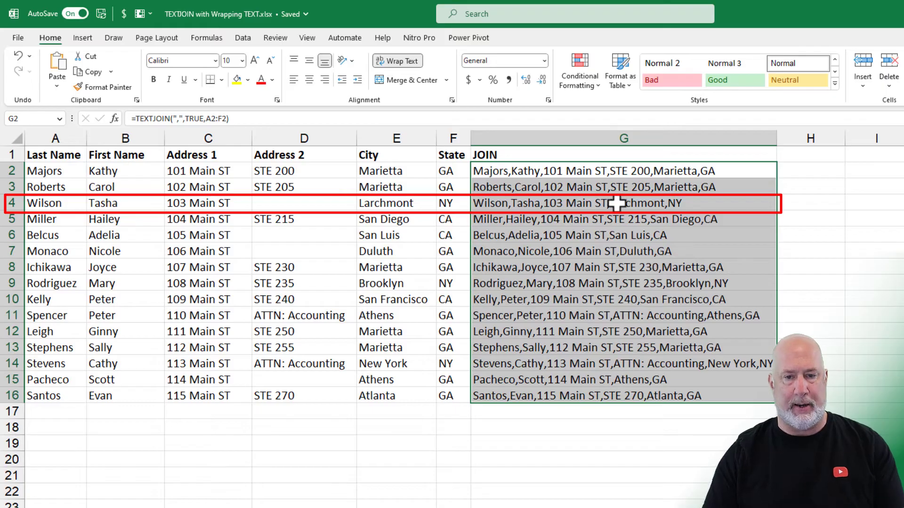
# - Change the ignore_empty argument of the TEXTJOIN formula in G2 to FALSE so empty cells are included
pyautogui.click(589, 172)
pyautogui.doubleClick(589, 171)
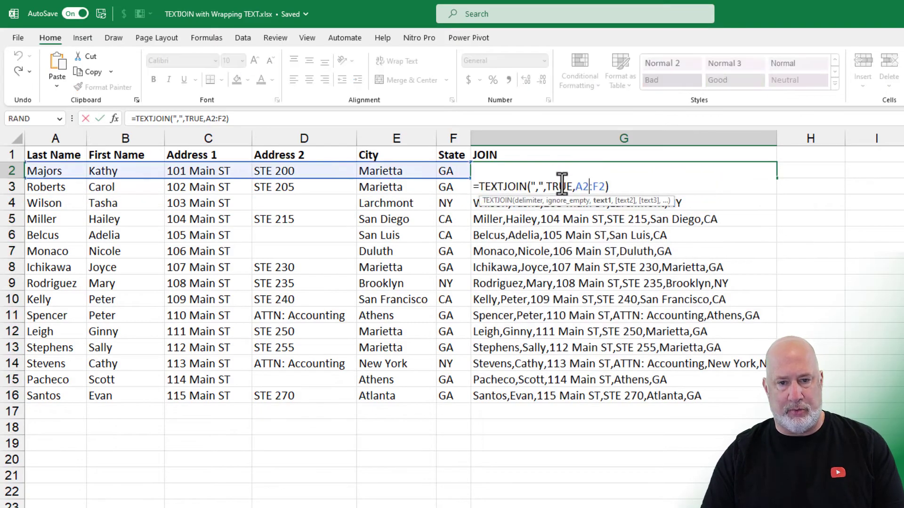
pyautogui.doubleClick(559, 187)
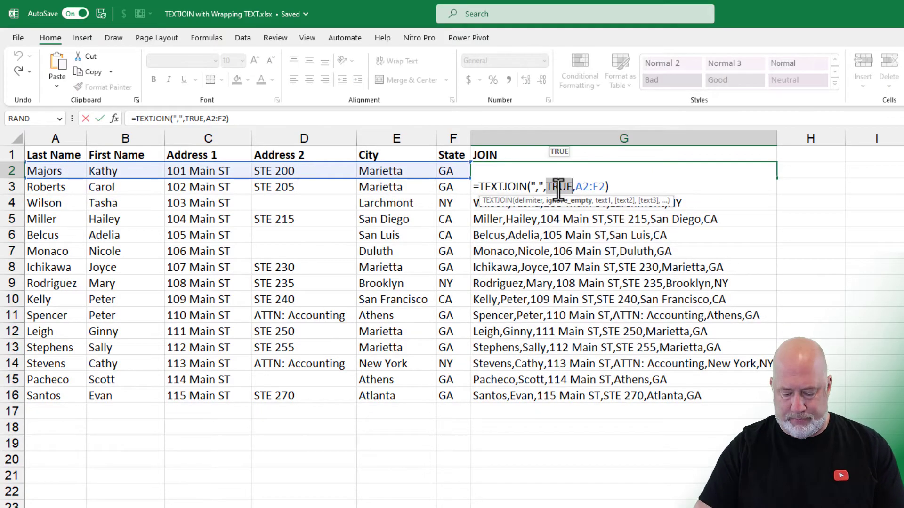
pyautogui.write('T')
pyautogui.press('BackSpace')
pyautogui.press('BackSpace')
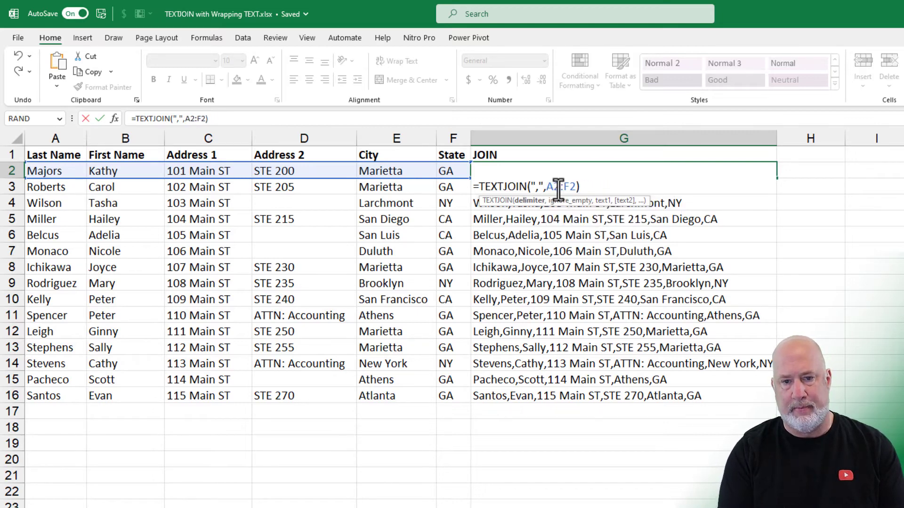
pyautogui.write('FALSE,')
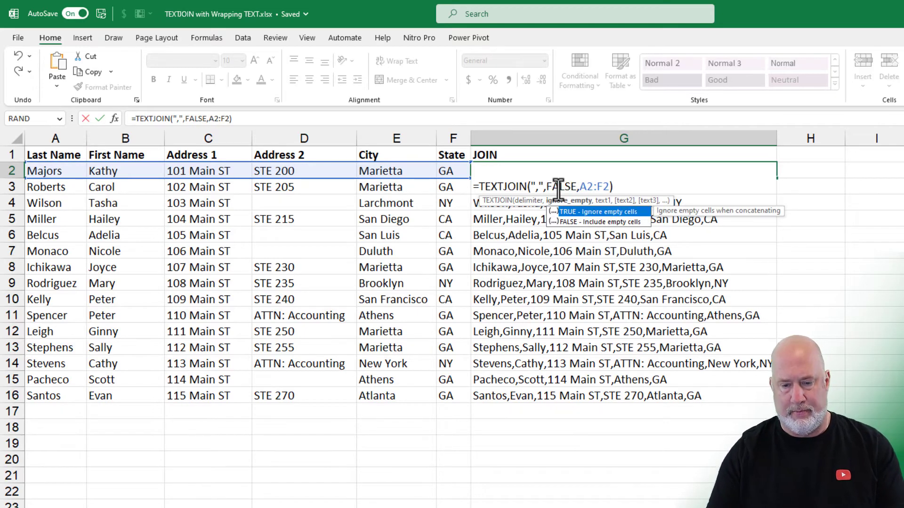
pyautogui.press('Return')
# - Fill the revised G2 formula down to G4 and select G4 to inspect its joined text
pyautogui.click(629, 173)
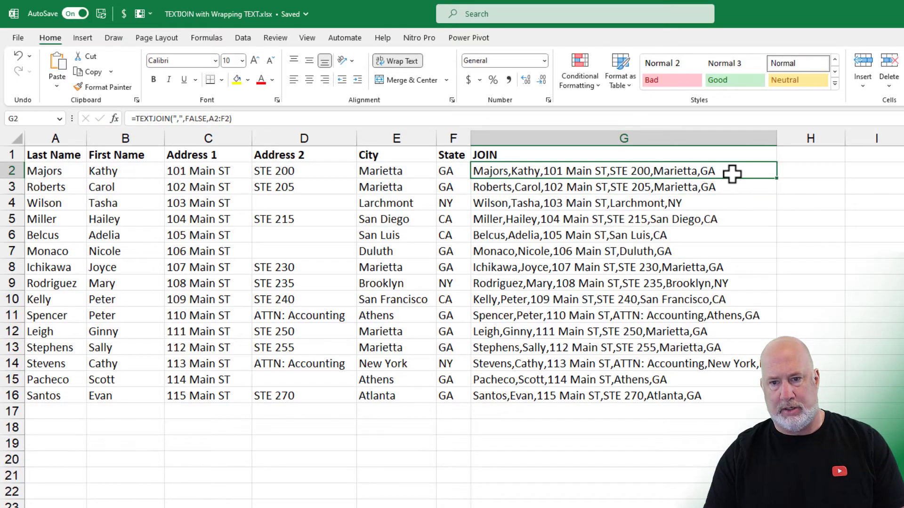
pyautogui.moveTo(779, 179); pyautogui.dragTo(776, 209)
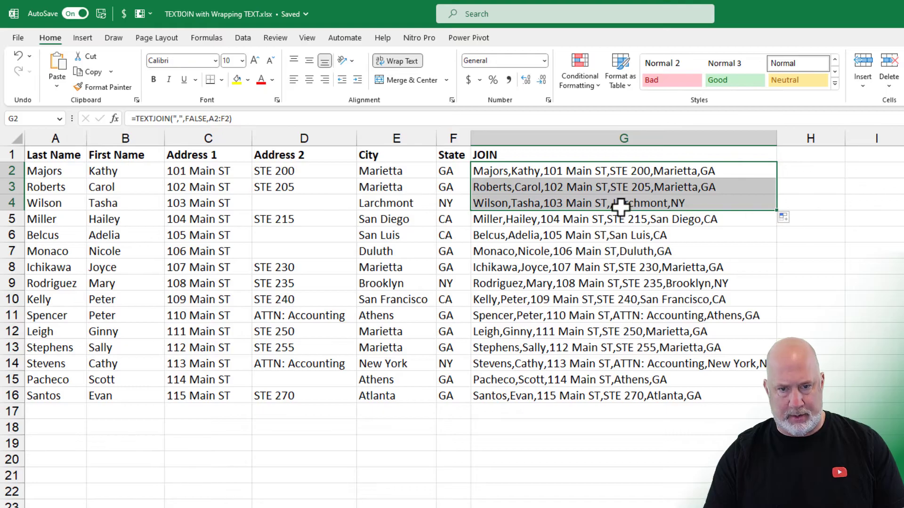
pyautogui.click(589, 204)
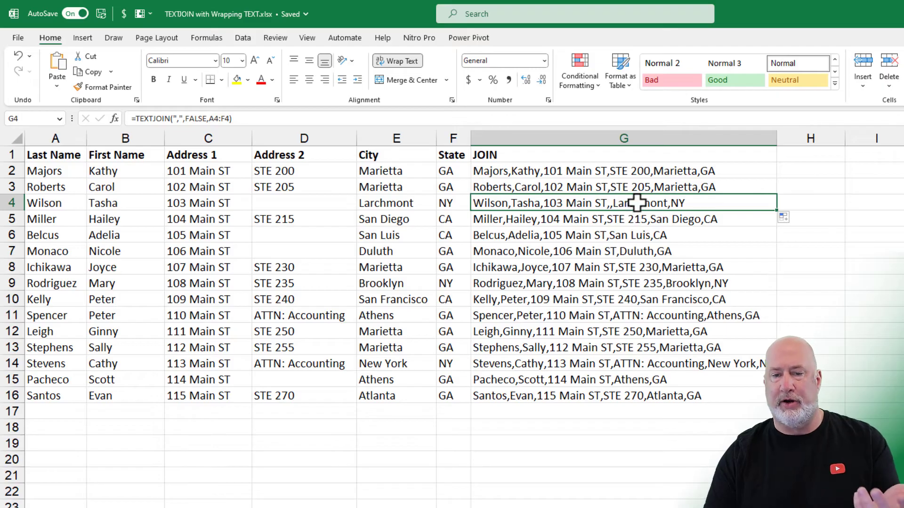
# - Clear the joined results from G2:G16 and turn off text wrapping for G2
pyautogui.moveTo(626, 171); pyautogui.dragTo(626, 396)
pyautogui.press('Delete')
pyautogui.click(550, 168)
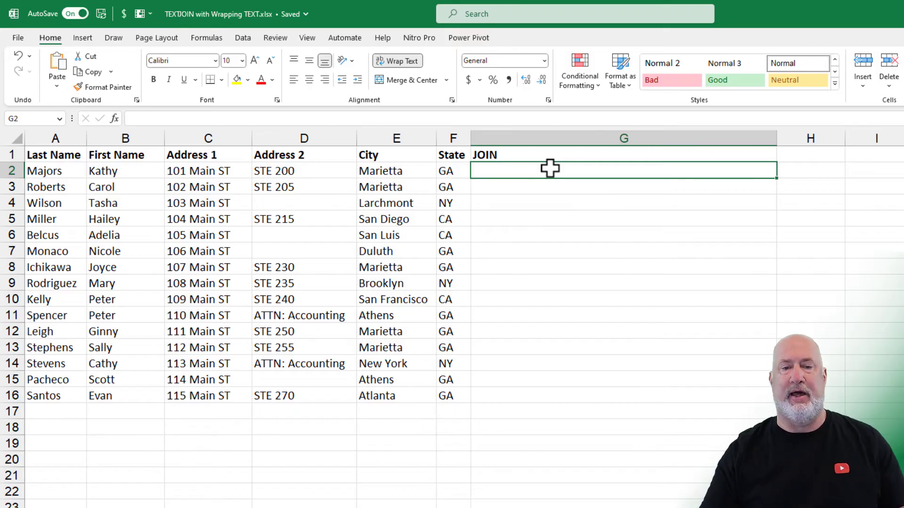
pyautogui.click(401, 61)
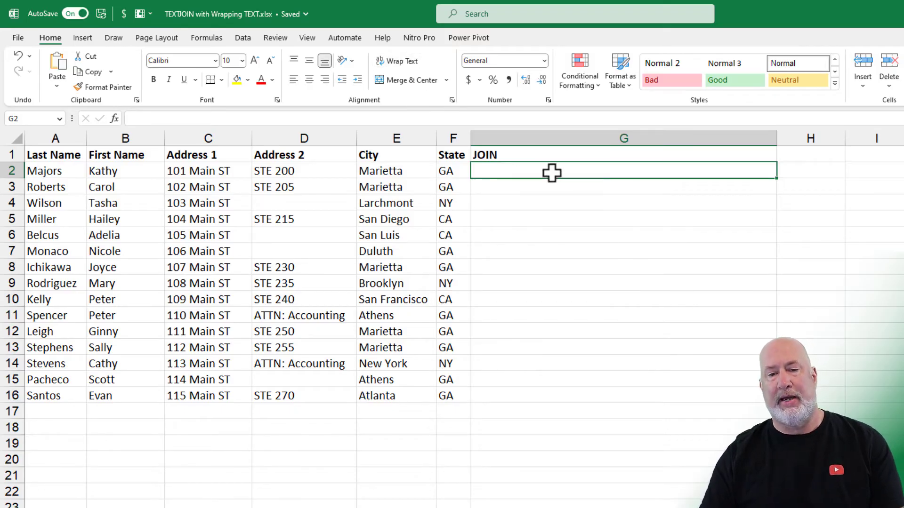
# - Enter =CHAR(63) in H5 and =CHAR(64) in H6 to show which characters those codes return
pyautogui.click(806, 213)
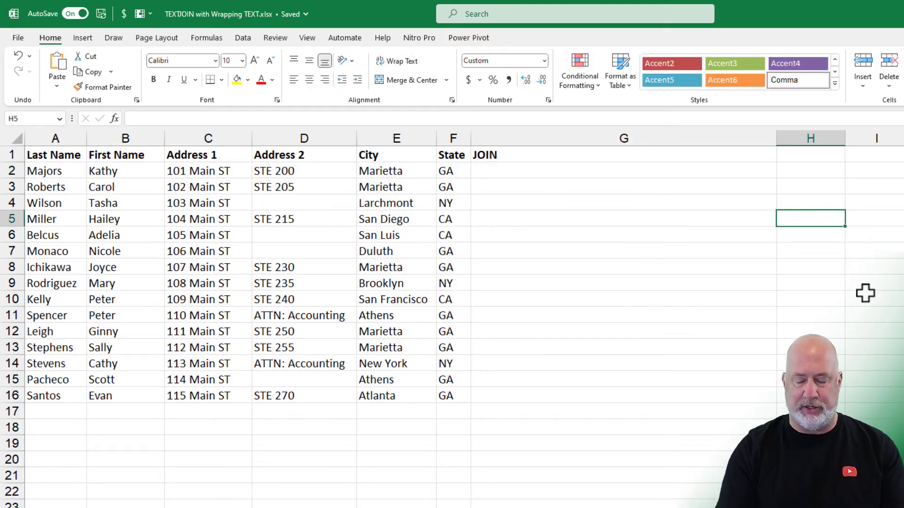
pyautogui.write('=CHAR(63')
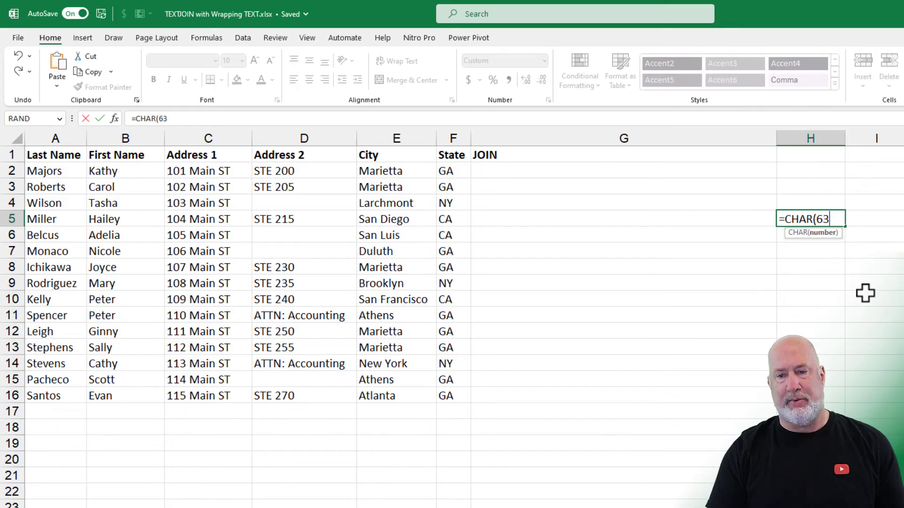
pyautogui.press('Return')
pyautogui.write('=CH')
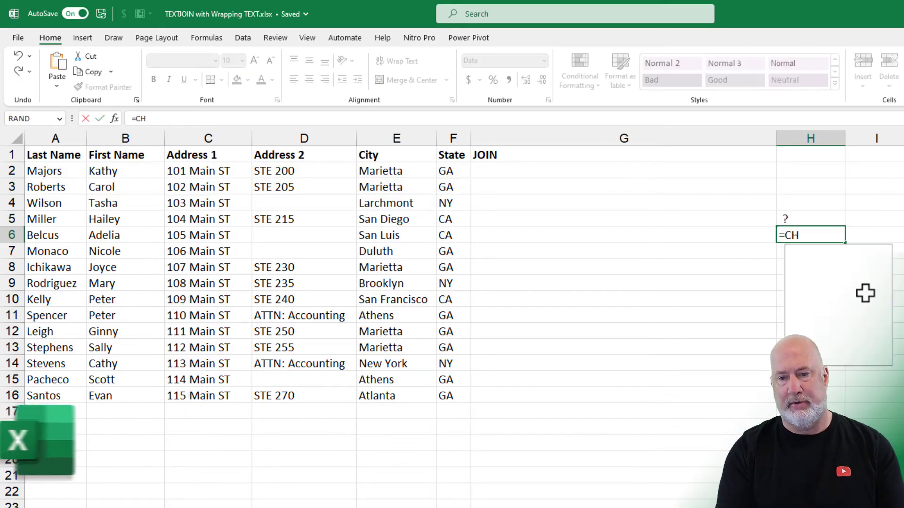
pyautogui.write('AR(64')
pyautogui.press('Return')
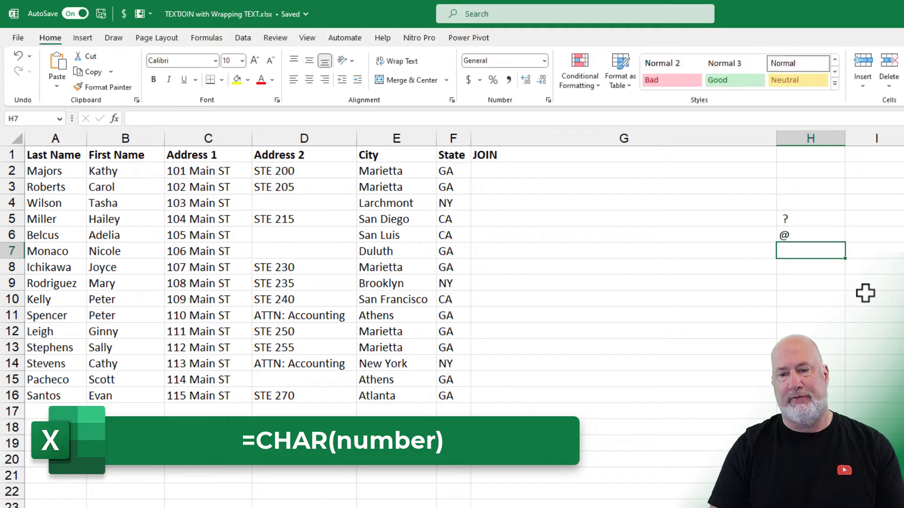
# - Enter =CHAR(62) in H7 as a third character example and select H5:H7
pyautogui.write('=')
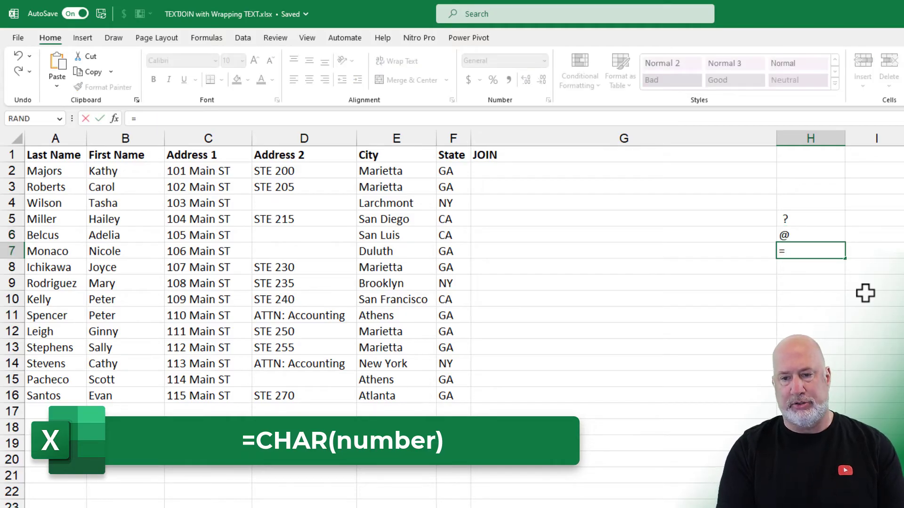
pyautogui.write('CHAR(')
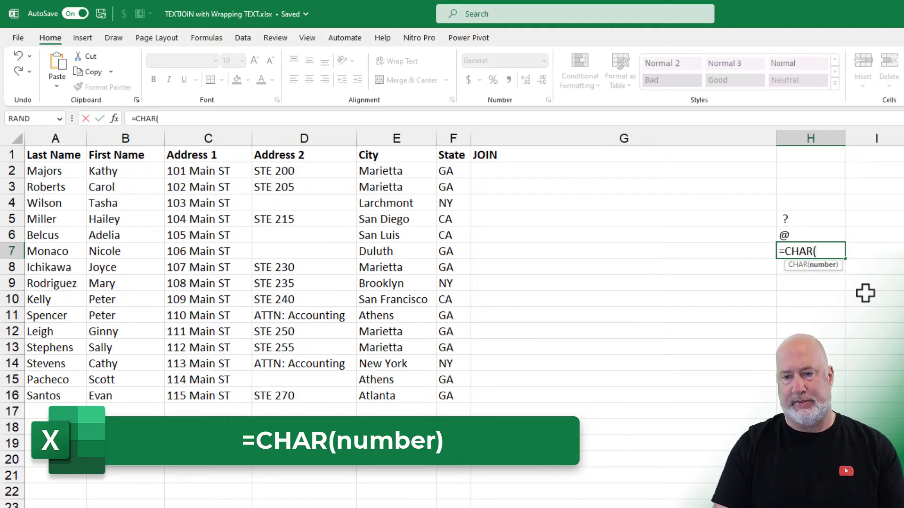
pyautogui.write('62')
pyautogui.press('Return')
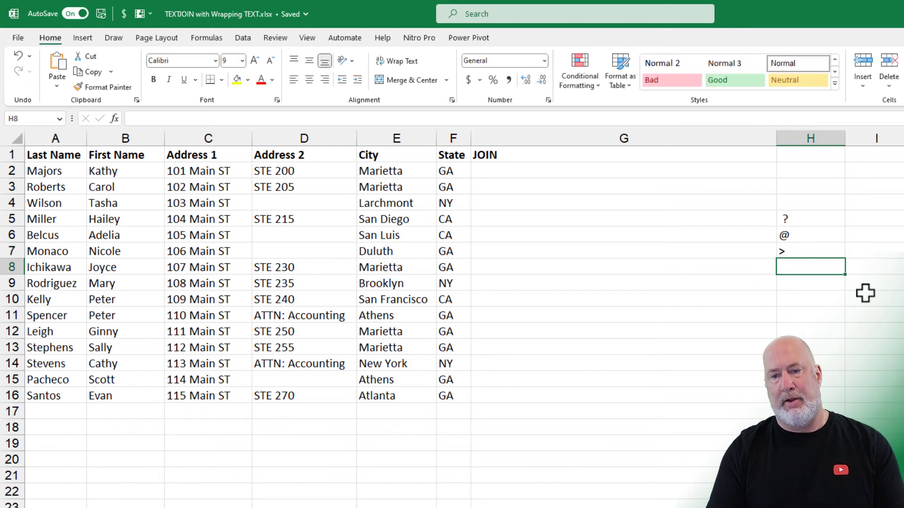
pyautogui.press('Up')
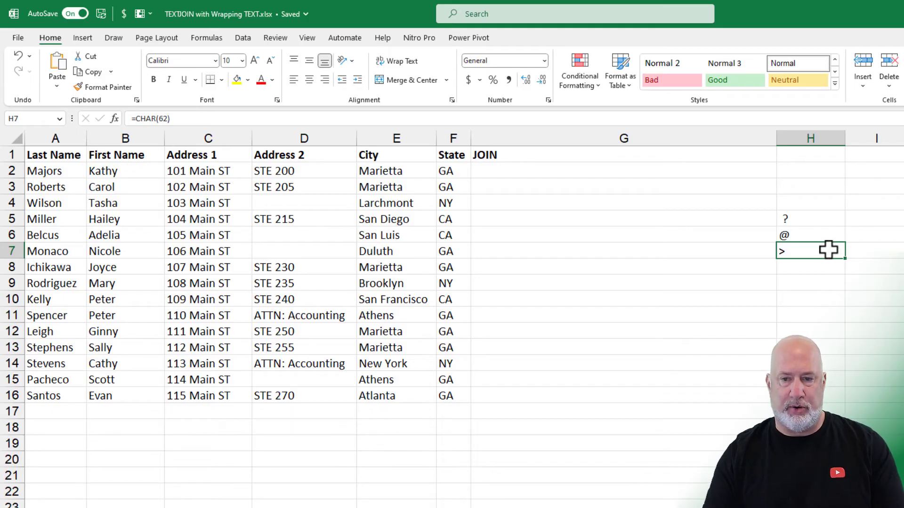
pyautogui.moveTo(807, 218); pyautogui.dragTo(807, 246)
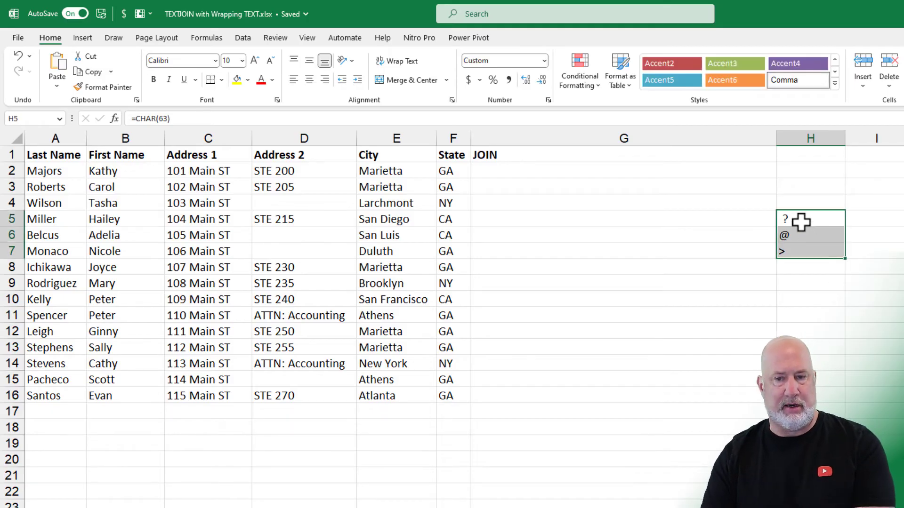
# - Enter =TEXTJOIN(CHAR(10),TRUE,C2:D2) in G2 to join both address fields with a line break, ignoring empty cells
pyautogui.click(506, 172)
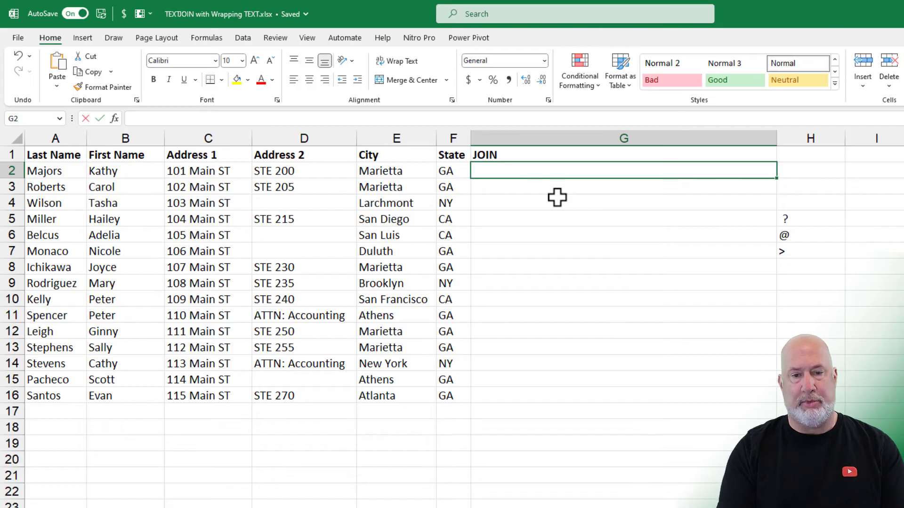
pyautogui.write('=TEXT(')
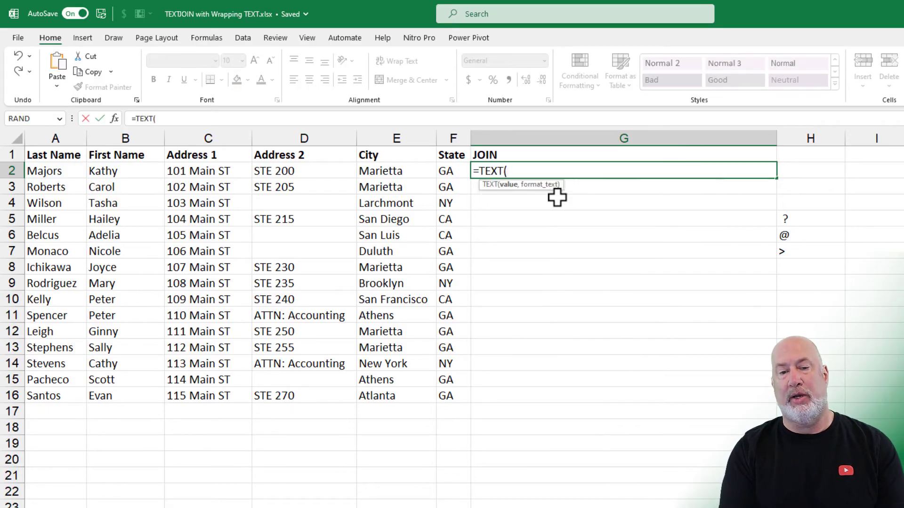
pyautogui.press('BackSpace')
pyautogui.write('J')
pyautogui.press('Tab')
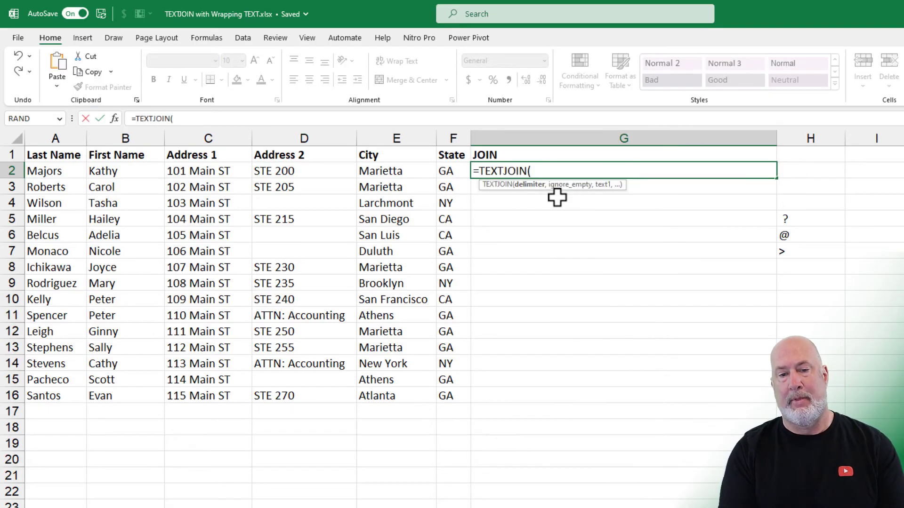
pyautogui.write('CHAR')
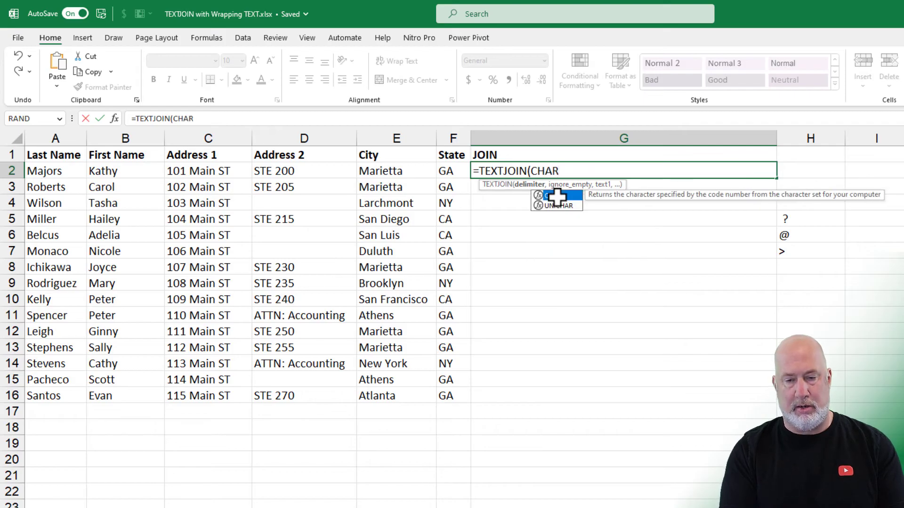
pyautogui.write('(!')
pyautogui.write('0')
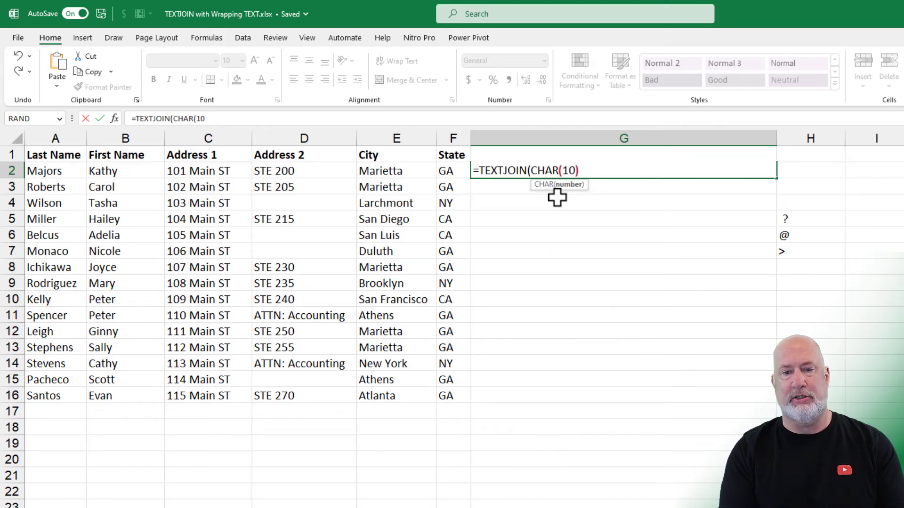
pyautogui.write('),')
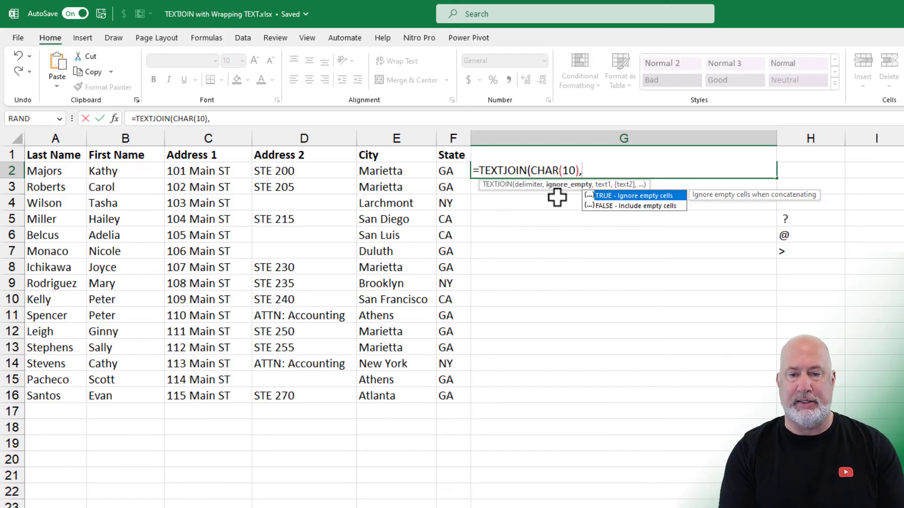
pyautogui.write('TRUE')
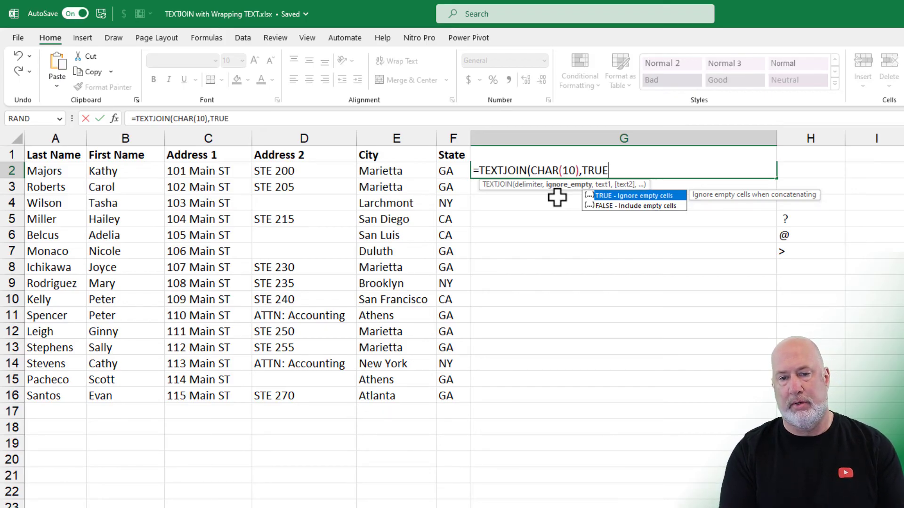
pyautogui.write(',')
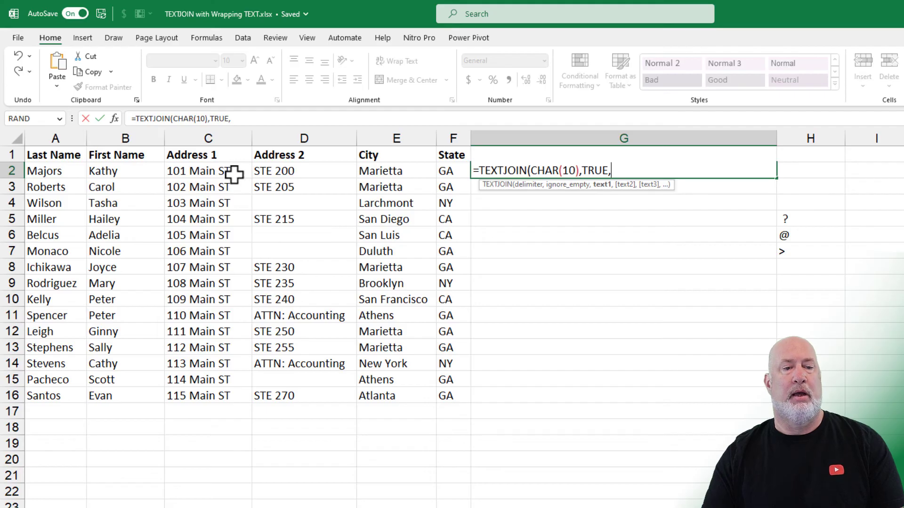
pyautogui.moveTo(240, 173); pyautogui.dragTo(265, 172)
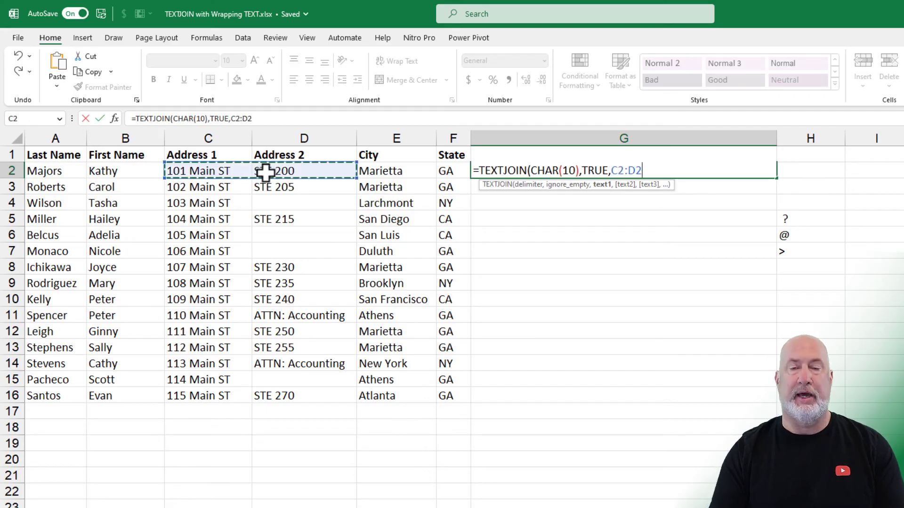
pyautogui.write(')')
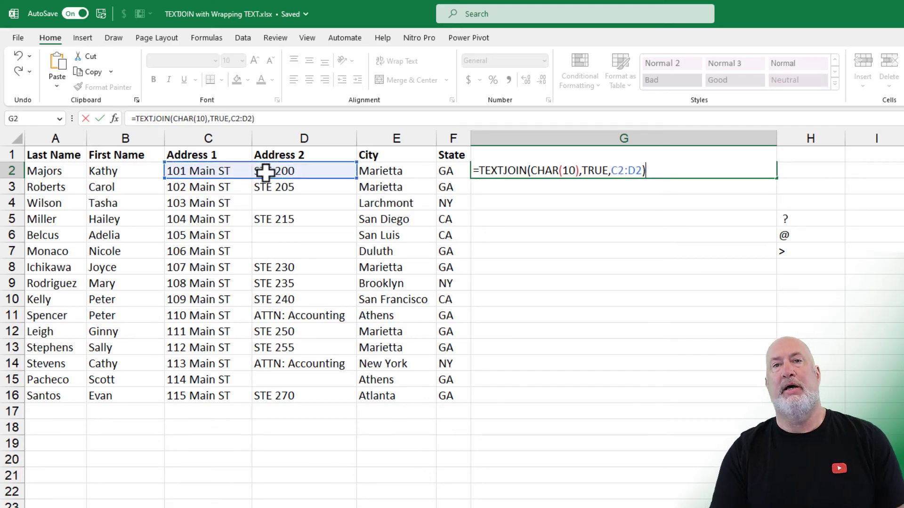
pyautogui.press('Return')
pyautogui.press('Up')
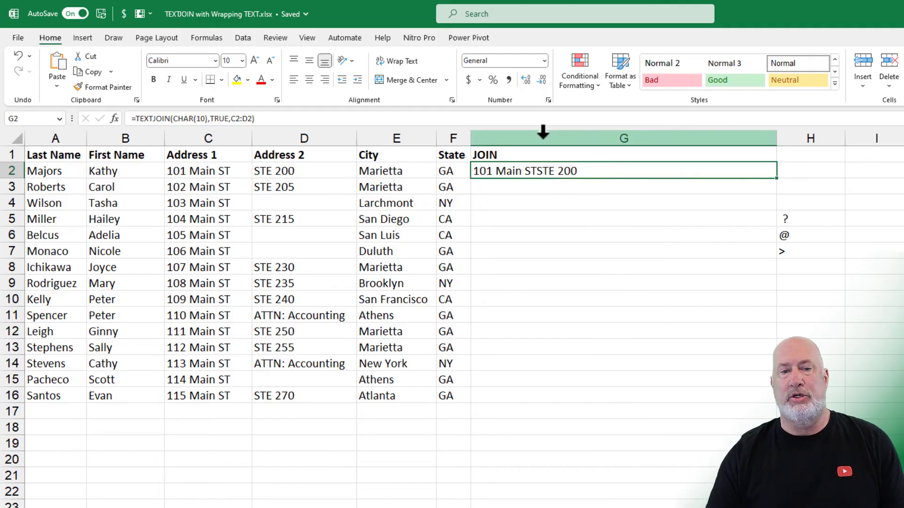
# - Turn on text wrapping for G2 so the two address parts sit on separate lines
pyautogui.click(413, 71)
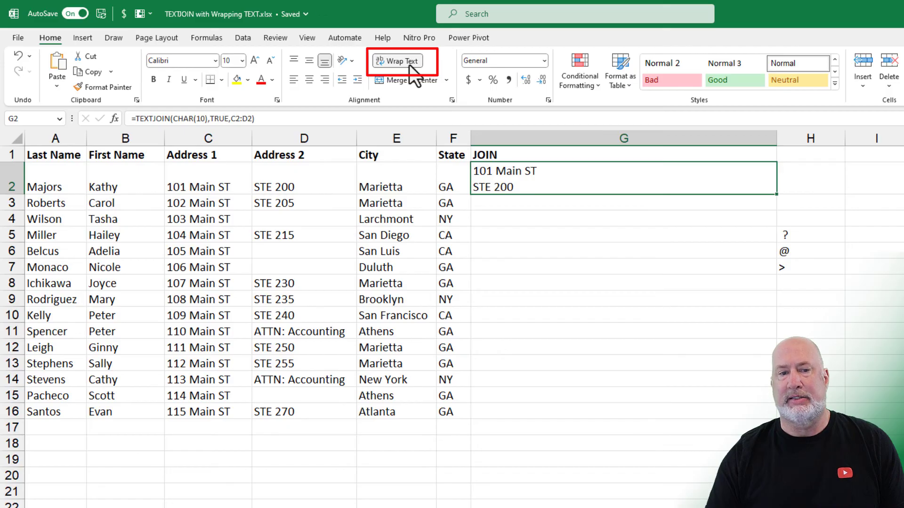
pyautogui.click(410, 67)
pyautogui.click(410, 66)
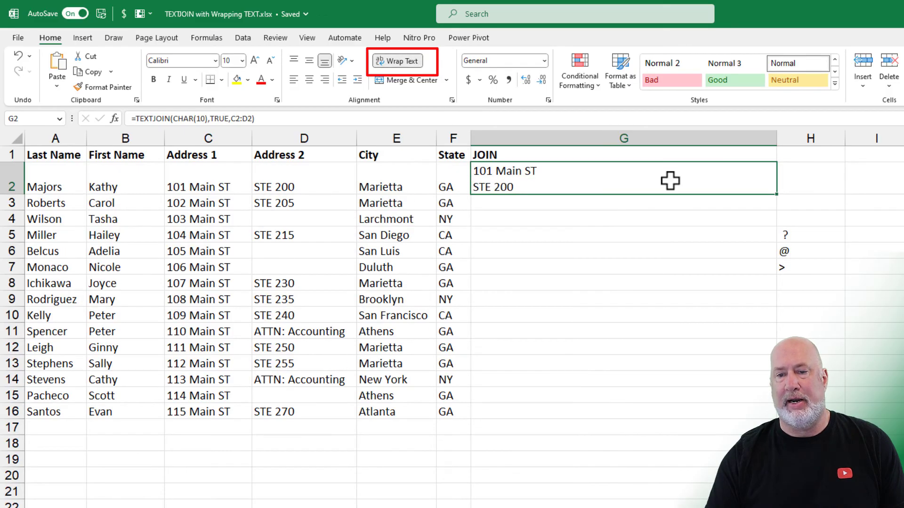
# - Fill the G2 formula down through G16 and toggle text wrapping on the filled range, leaving it on
pyautogui.moveTo(777, 194); pyautogui.dragTo(767, 412)
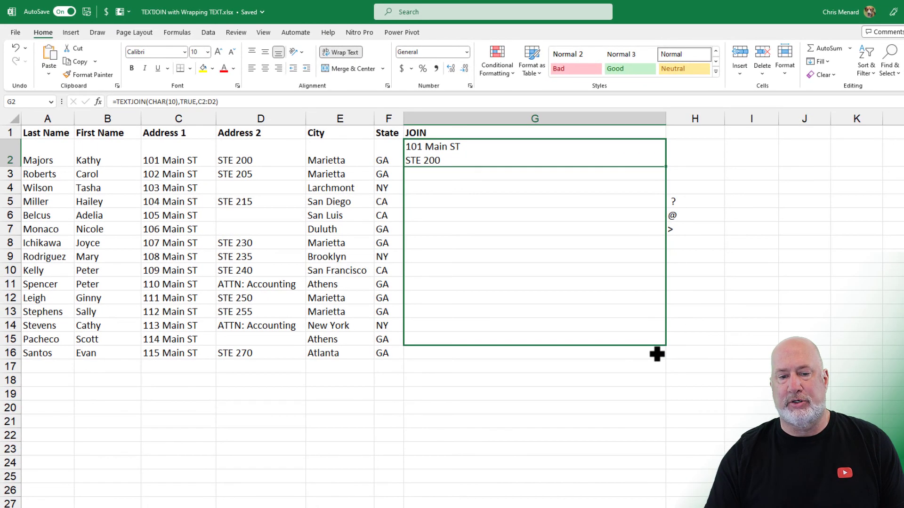
pyautogui.moveTo(657, 354); pyautogui.dragTo(657, 356)
pyautogui.click(339, 51)
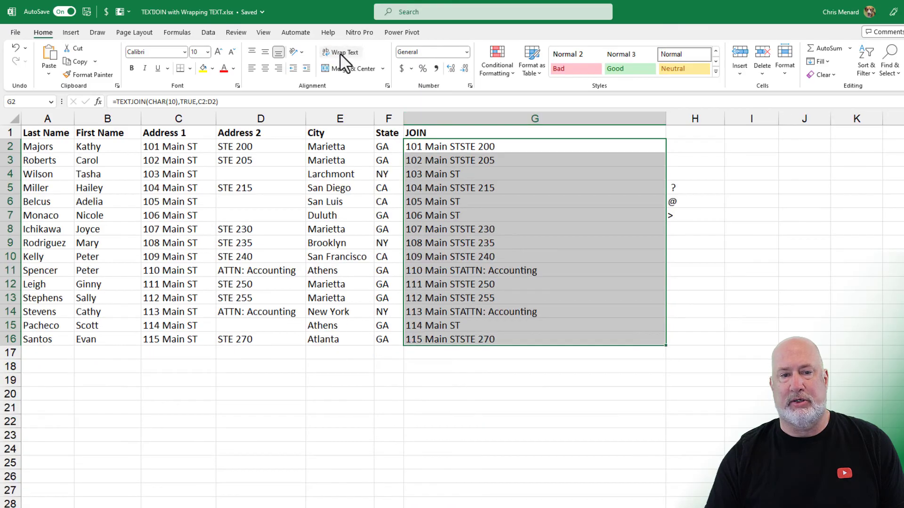
pyautogui.click(340, 53)
pyautogui.click(341, 54)
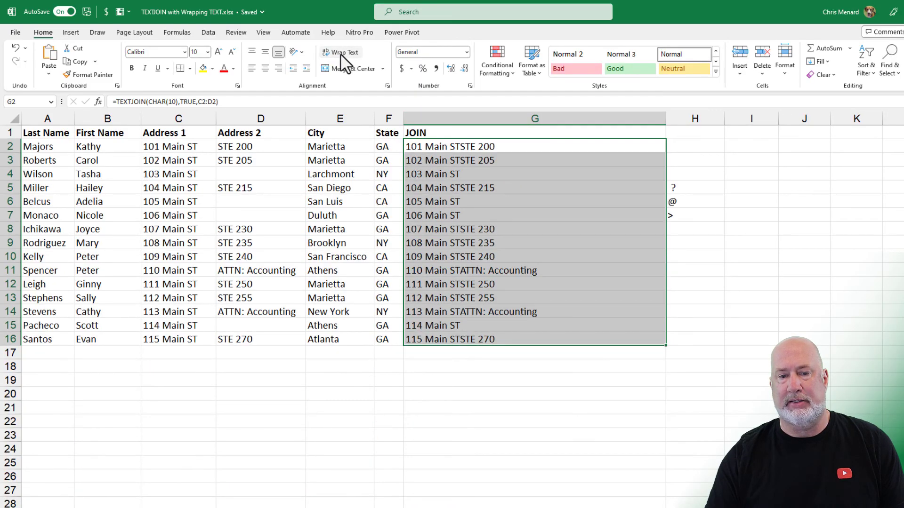
pyautogui.click(342, 55)
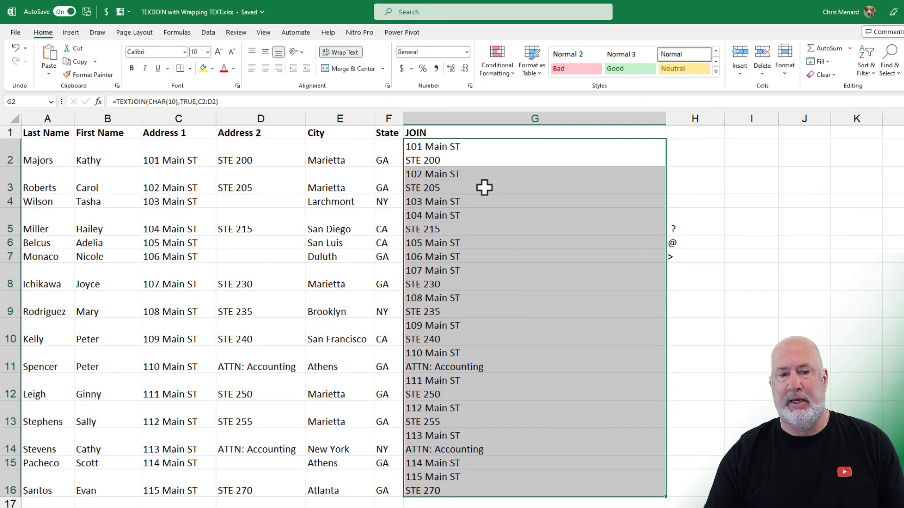
pyautogui.click(448, 285)
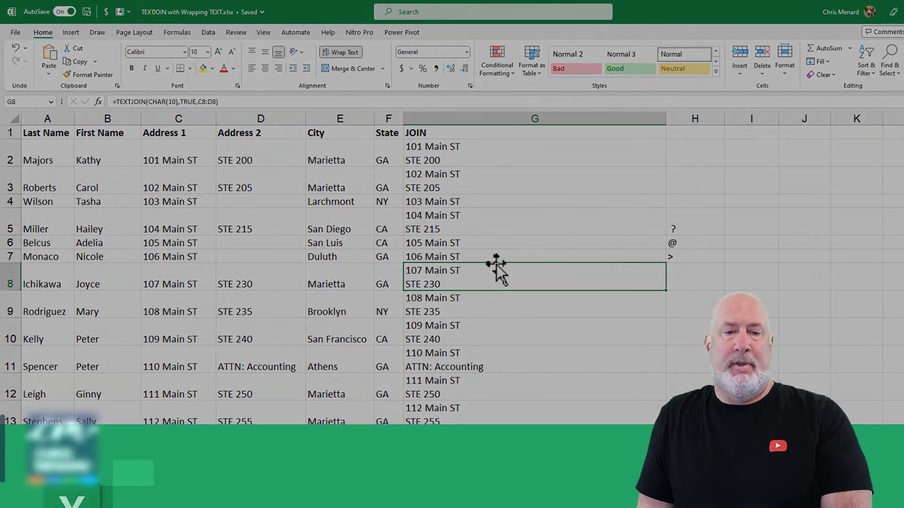